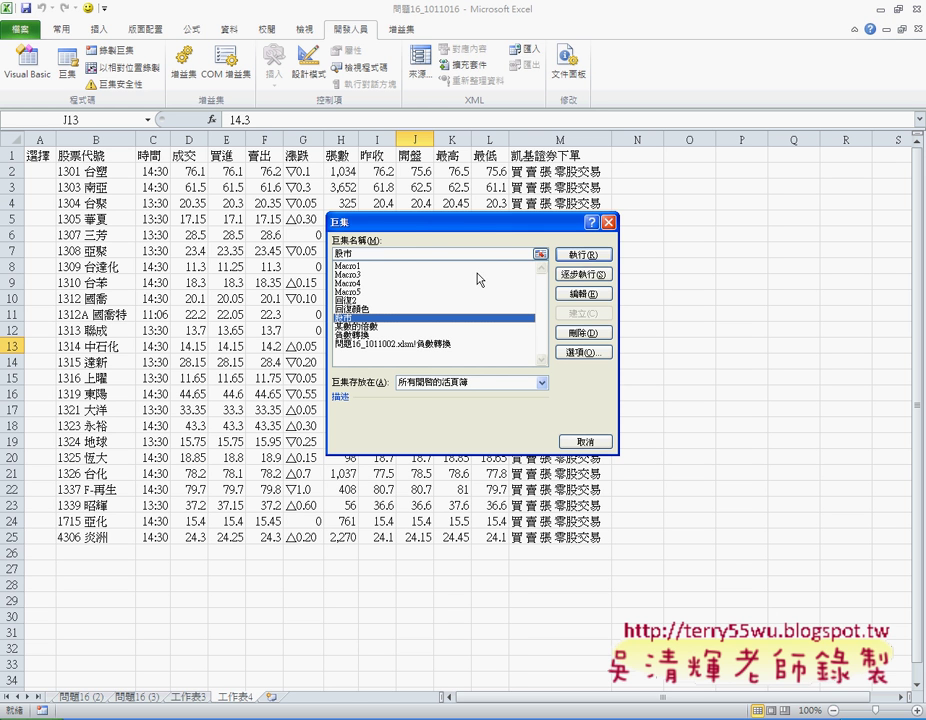
- Run the 股市 macro so column G shows ▽ values green and △ values red
left_click(583, 255)
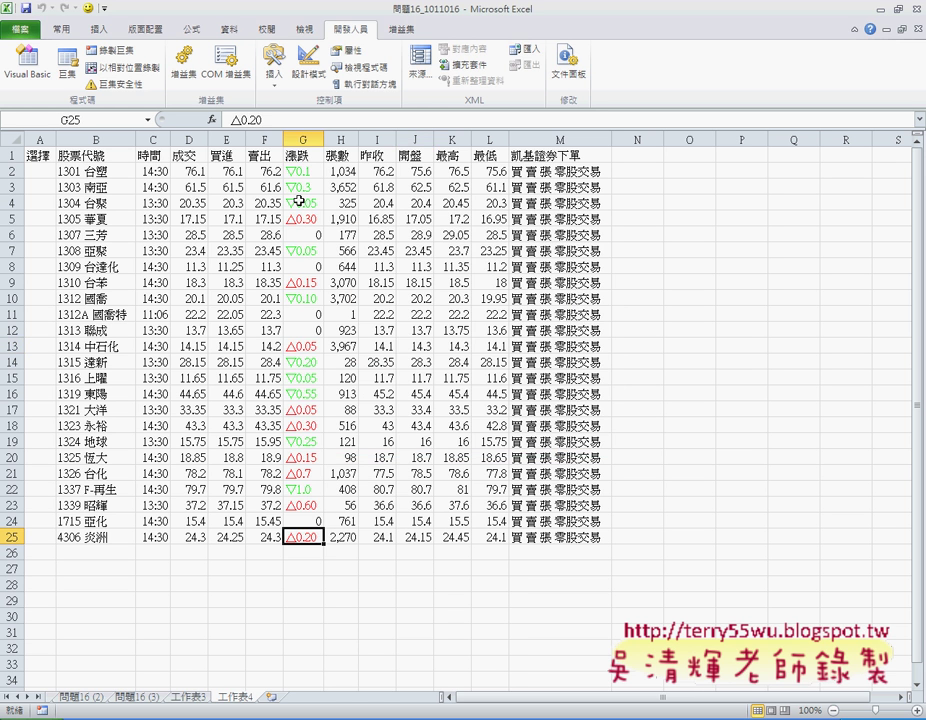
left_click_drag(300, 171, 311, 535)
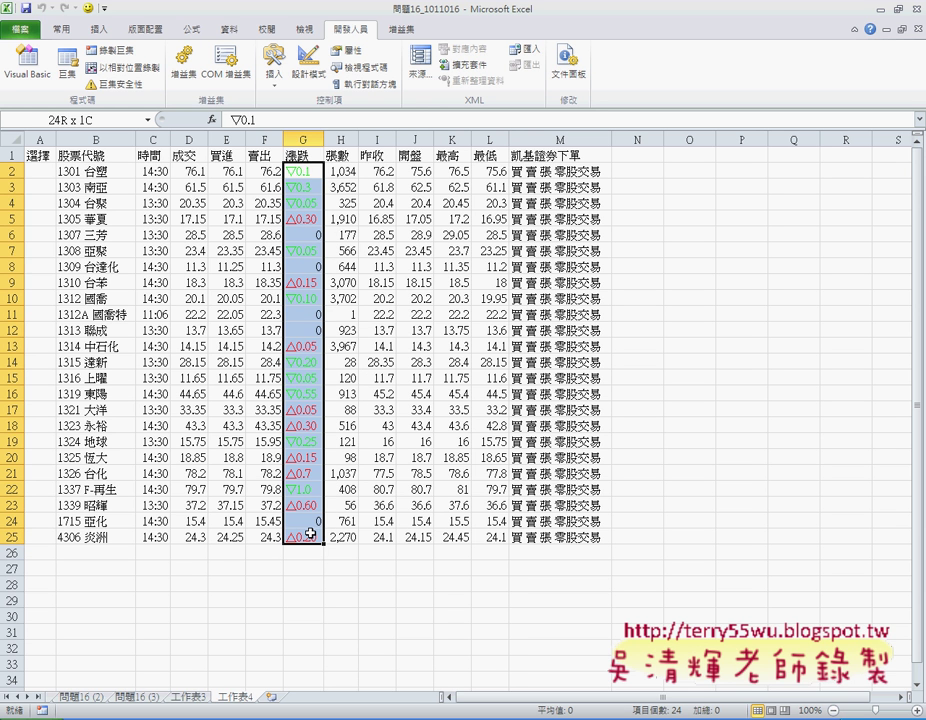
left_click_drag(95, 171, 108, 537)
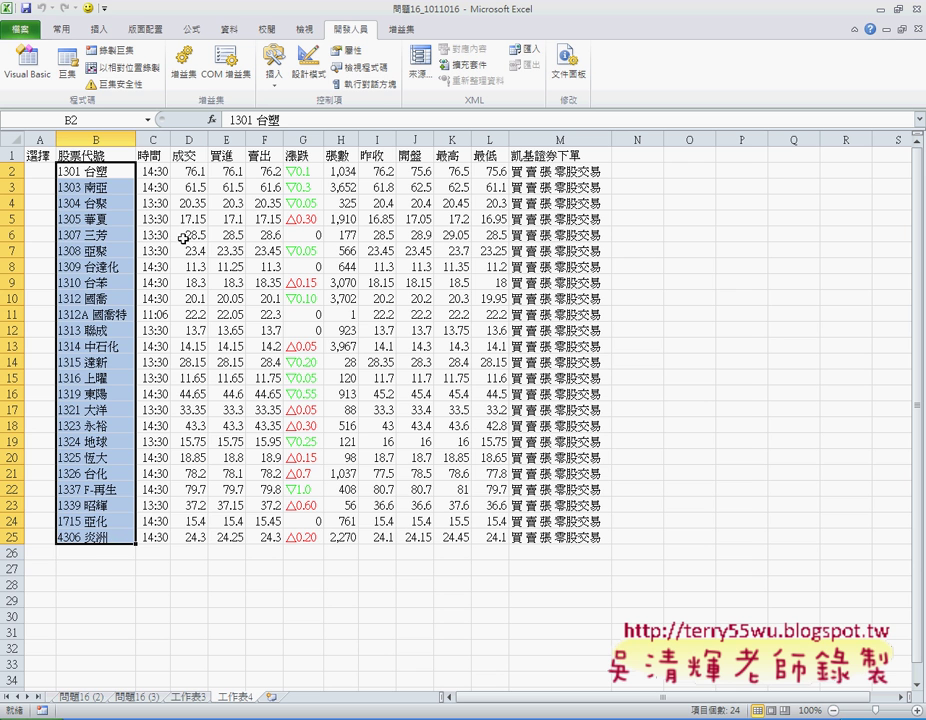
left_click(230, 173)
left_click_drag(230, 173, 236, 537)
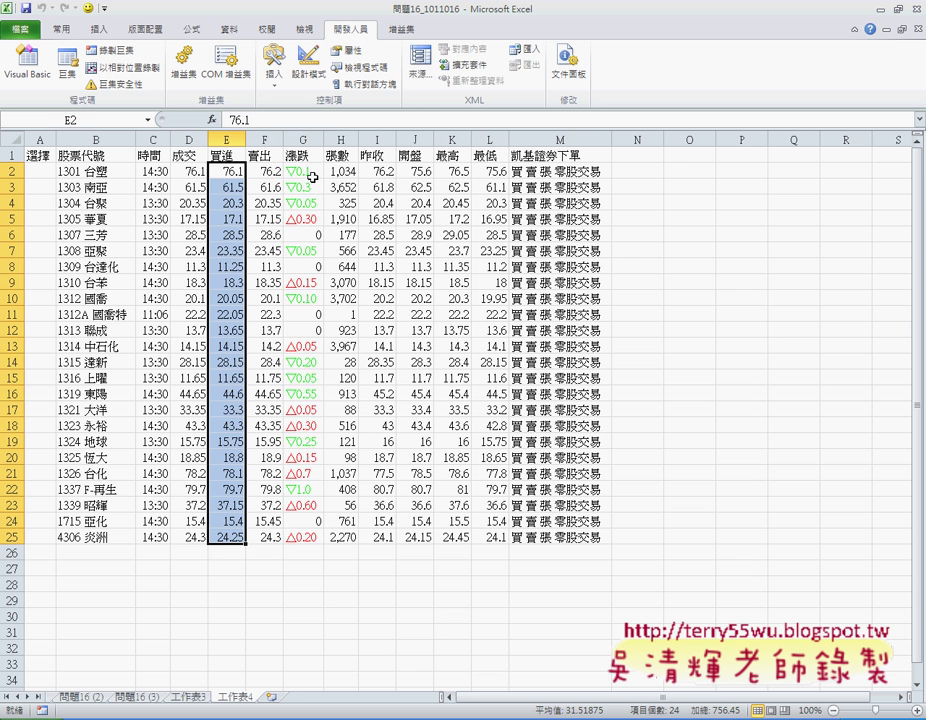
left_click_drag(303, 172, 320, 530)
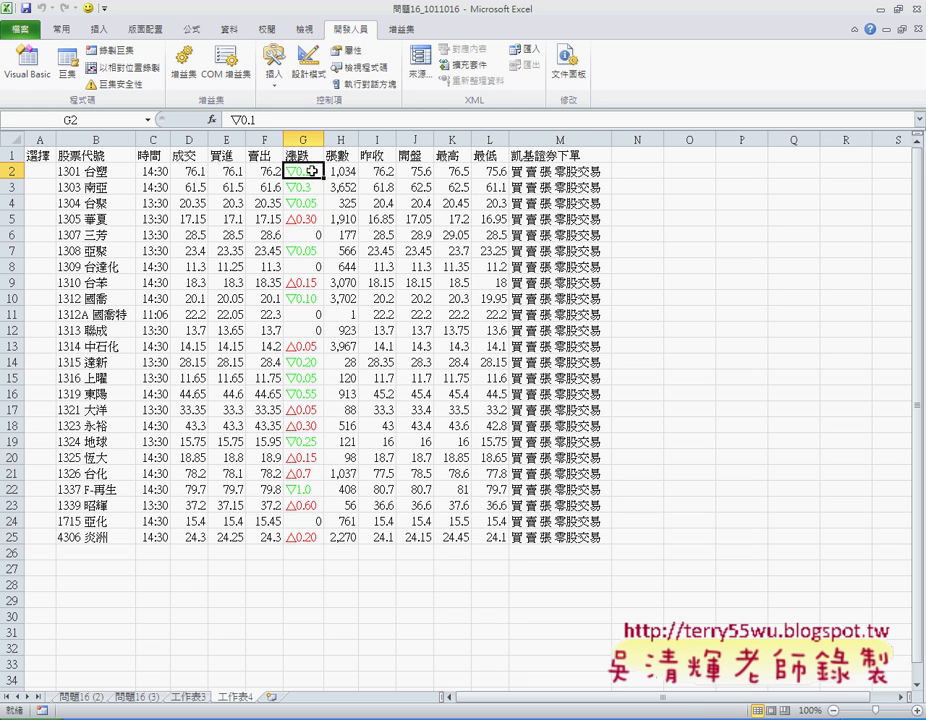
left_click_drag(313, 172, 313, 204)
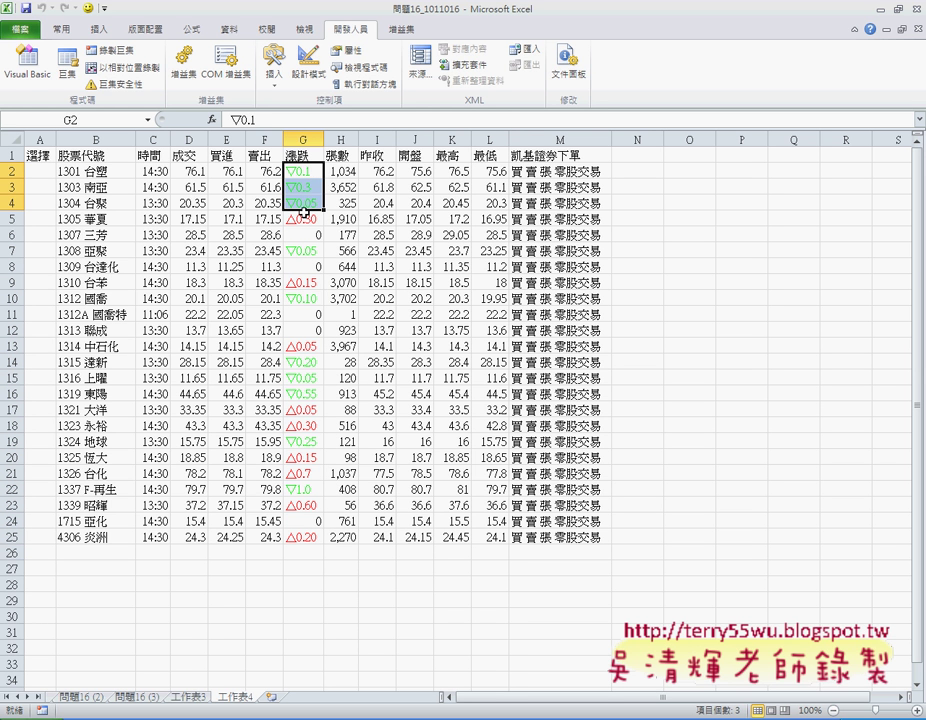
left_click(304, 219)
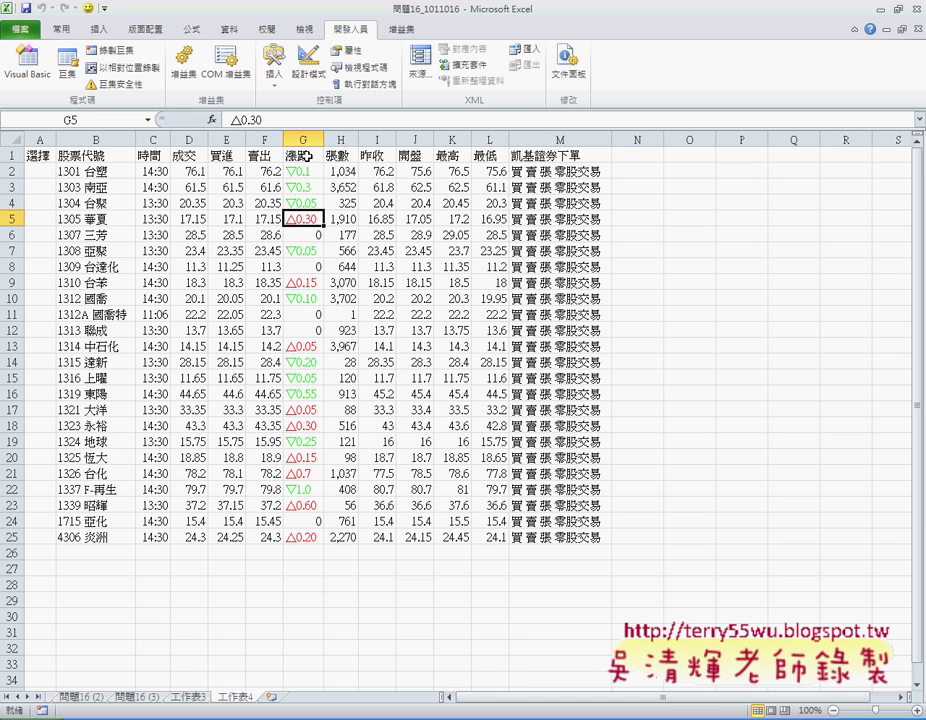
left_click_drag(304, 156, 306, 535)
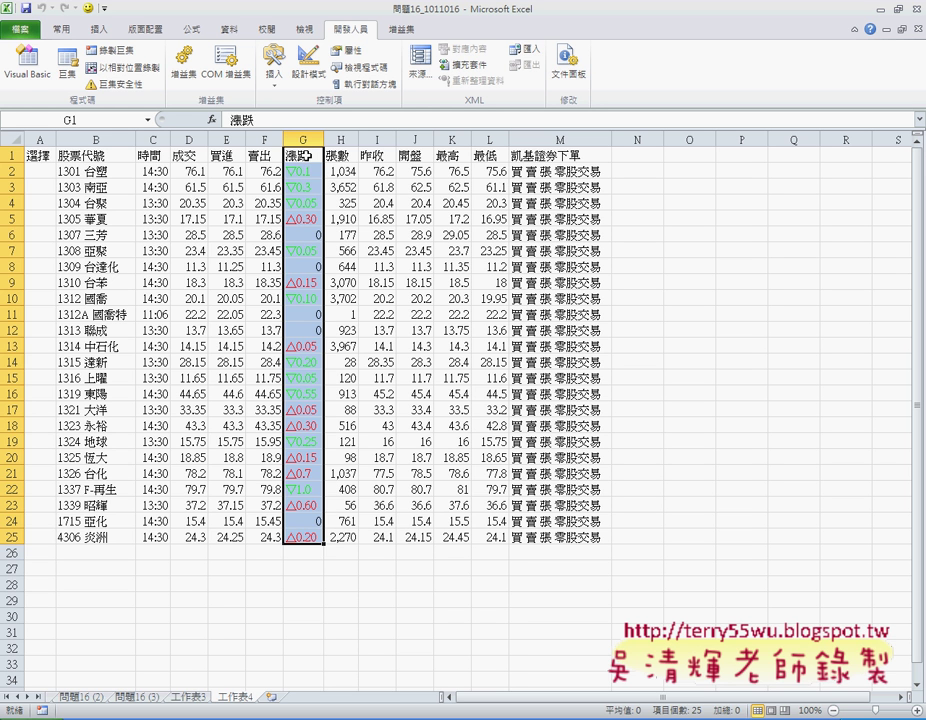
key("Down")
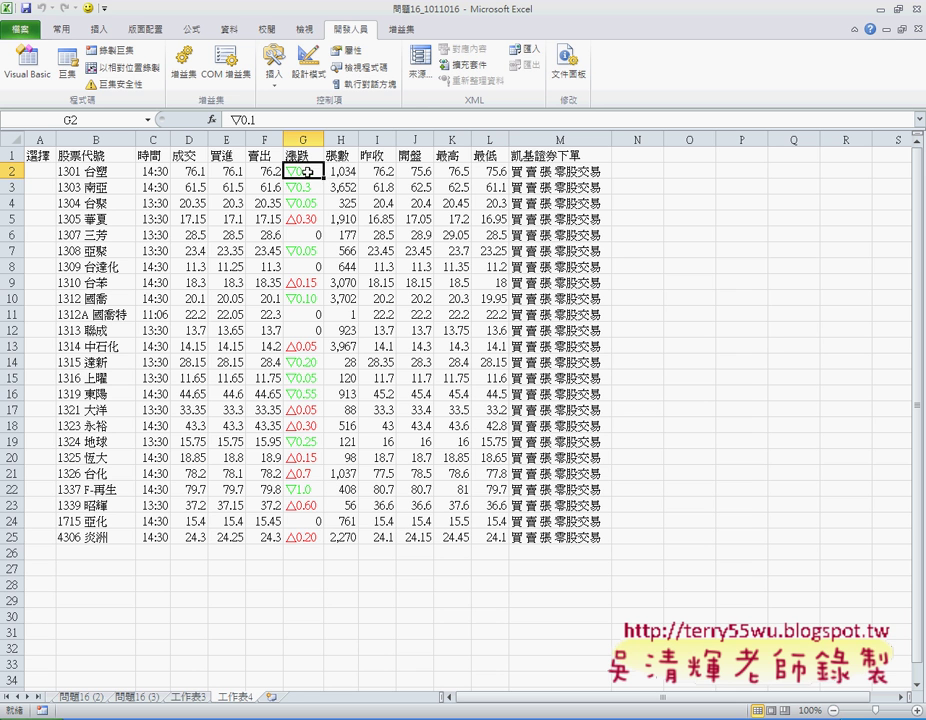
left_click(310, 538)
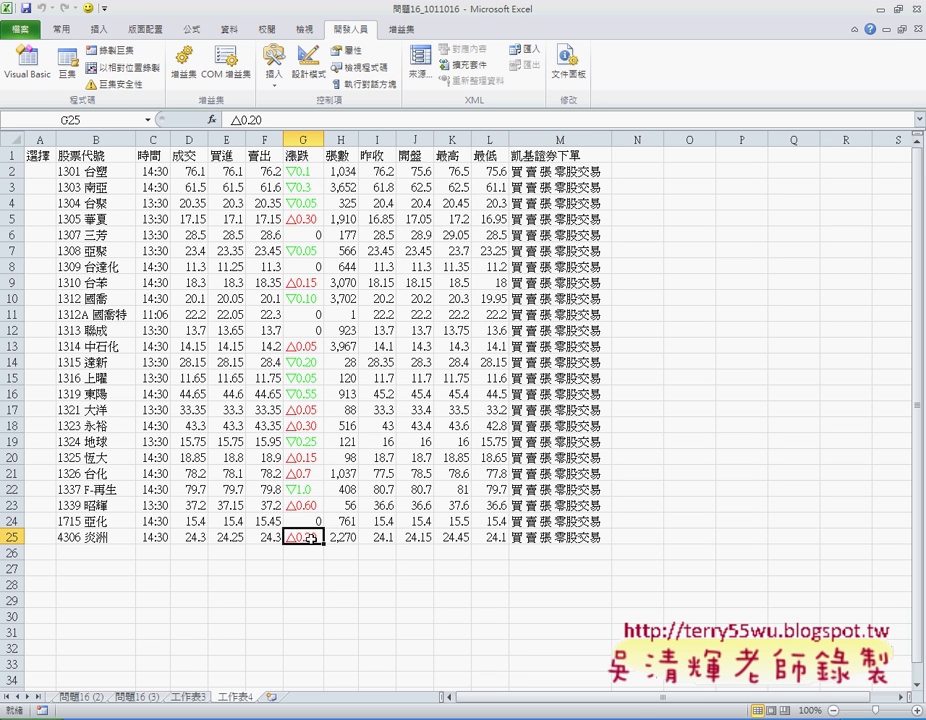
left_click_drag(304, 171, 306, 537)
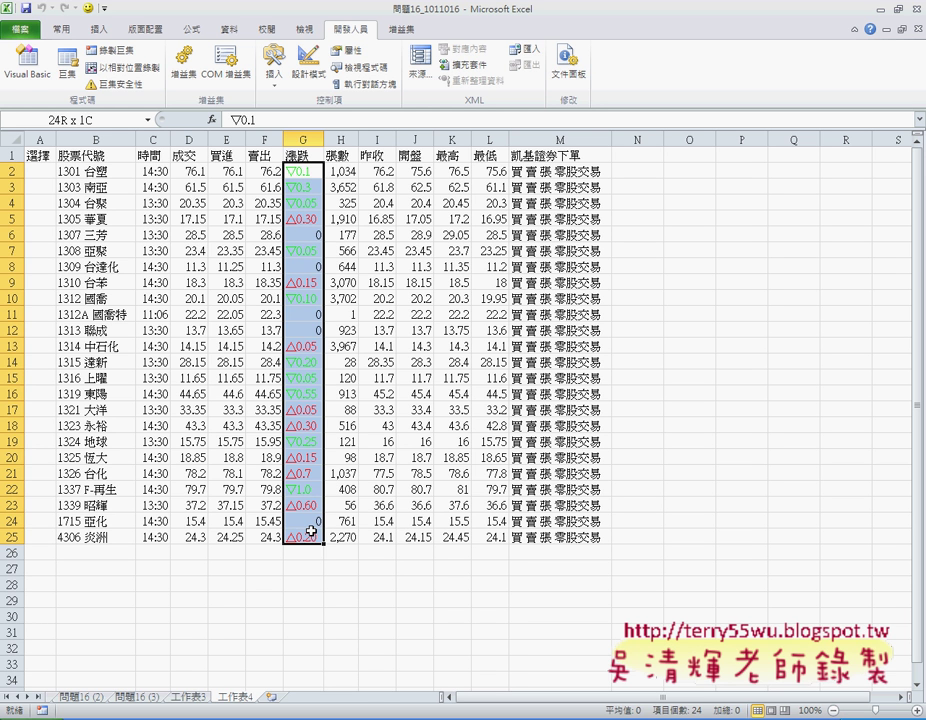
left_click(310, 171)
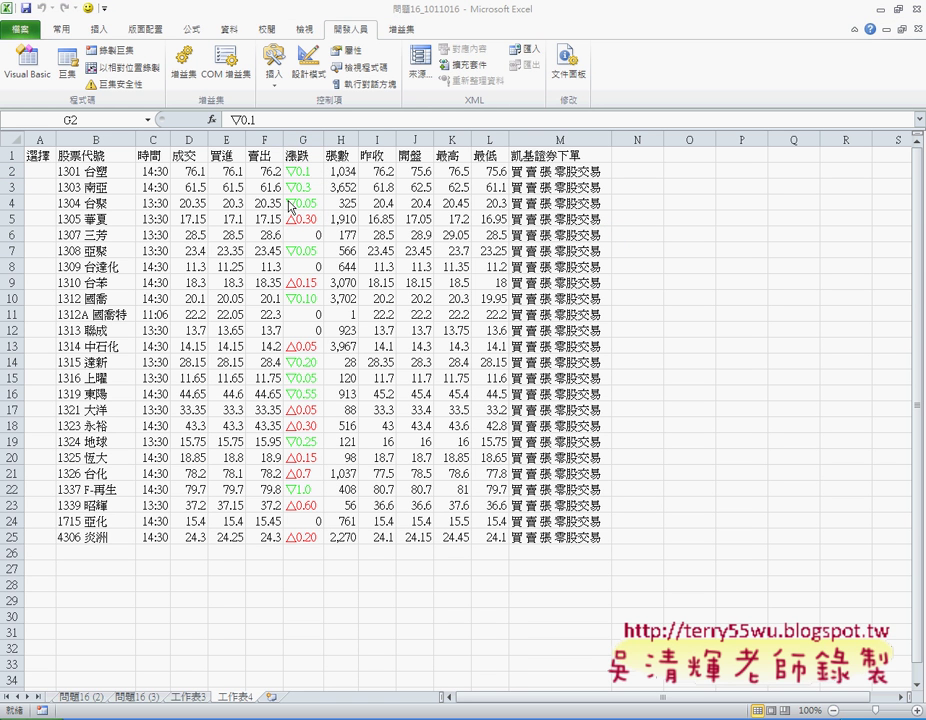
- Open the 股市 macro's code in the VBA editor and add blank lines at the end
left_click(67, 76)
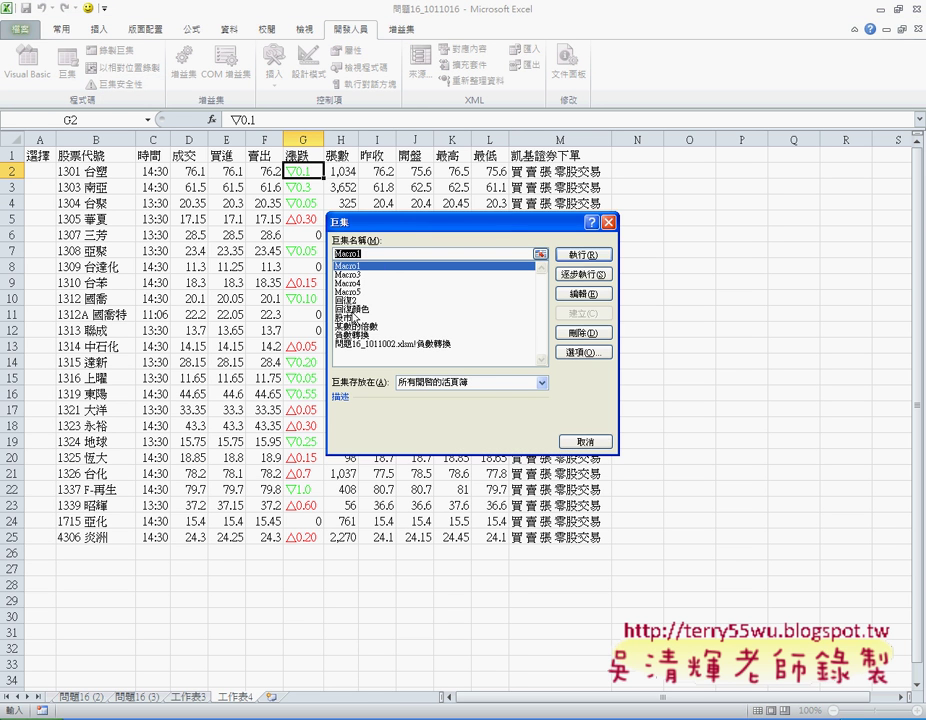
left_click(350, 317)
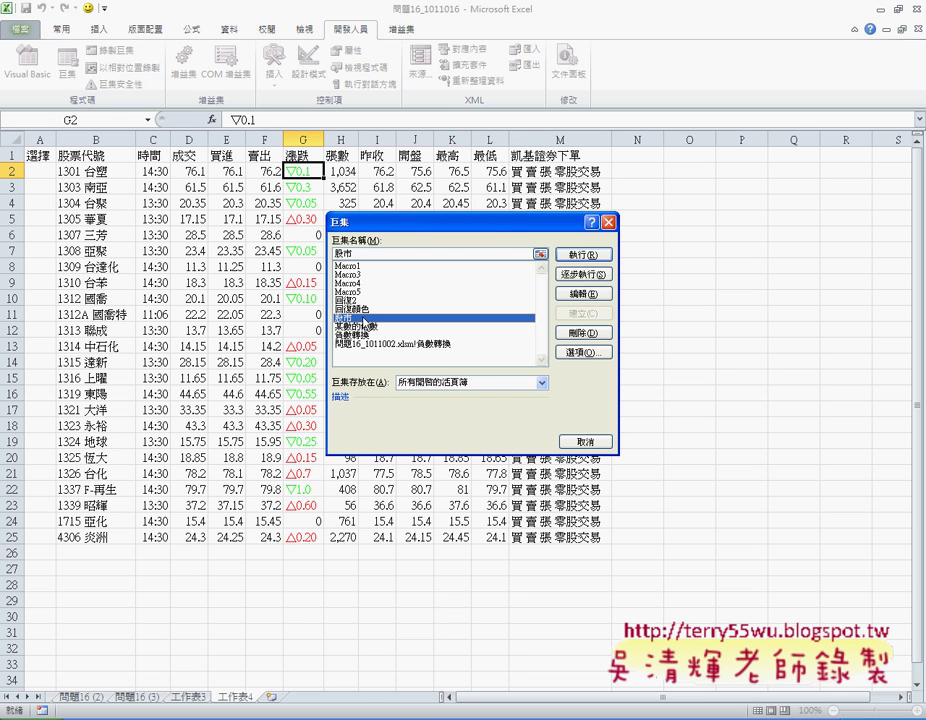
left_click(588, 297)
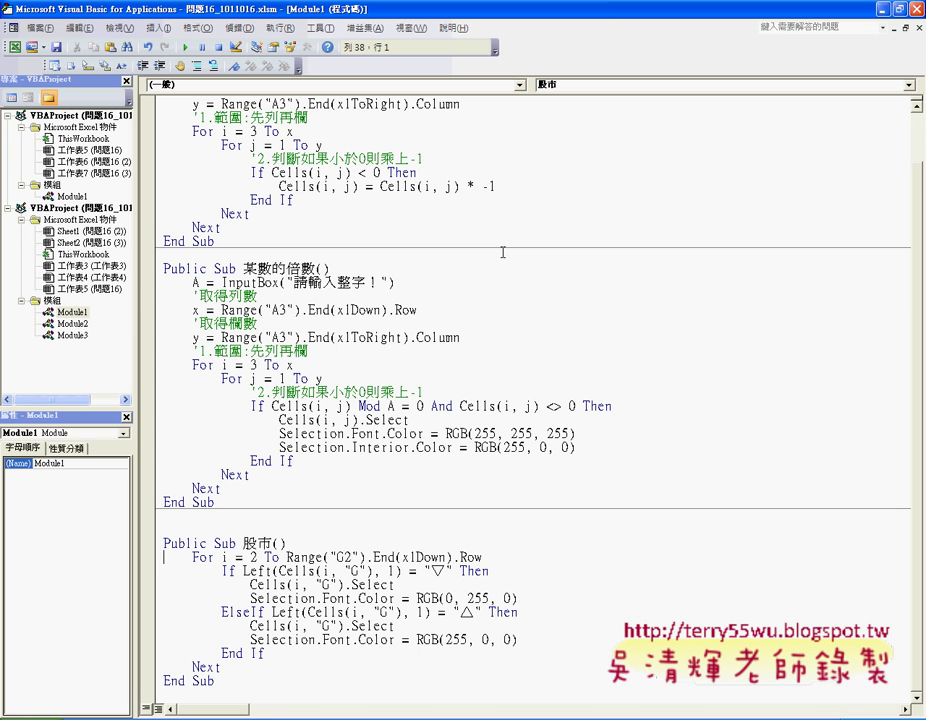
left_click(315, 679)
key("Return")
key("Return")
key("Return")
key("Return")
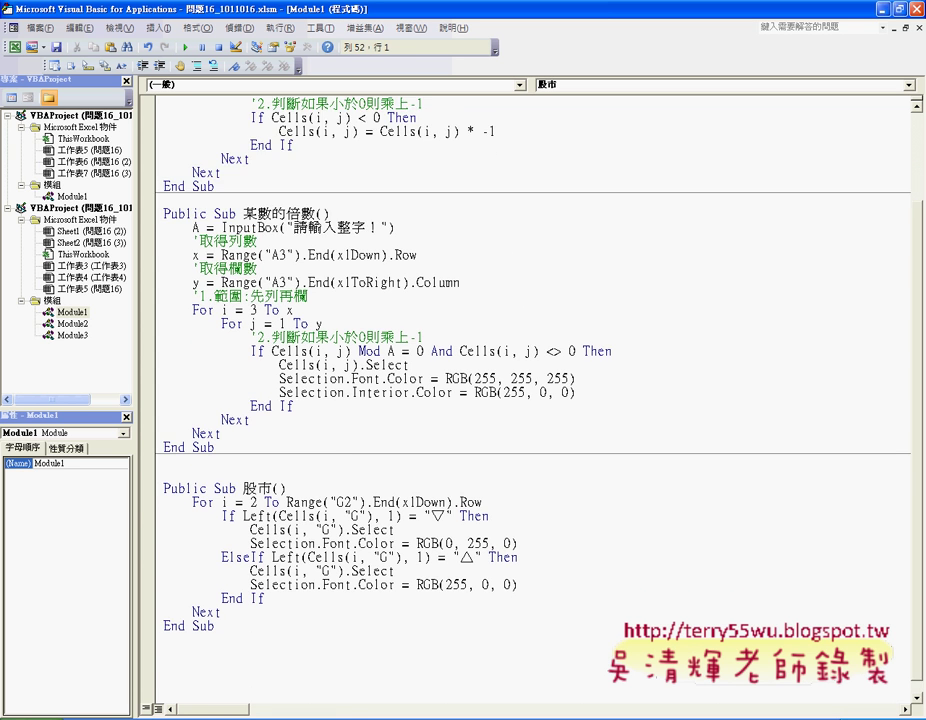
key("Return")
key("Return")
key("Return")
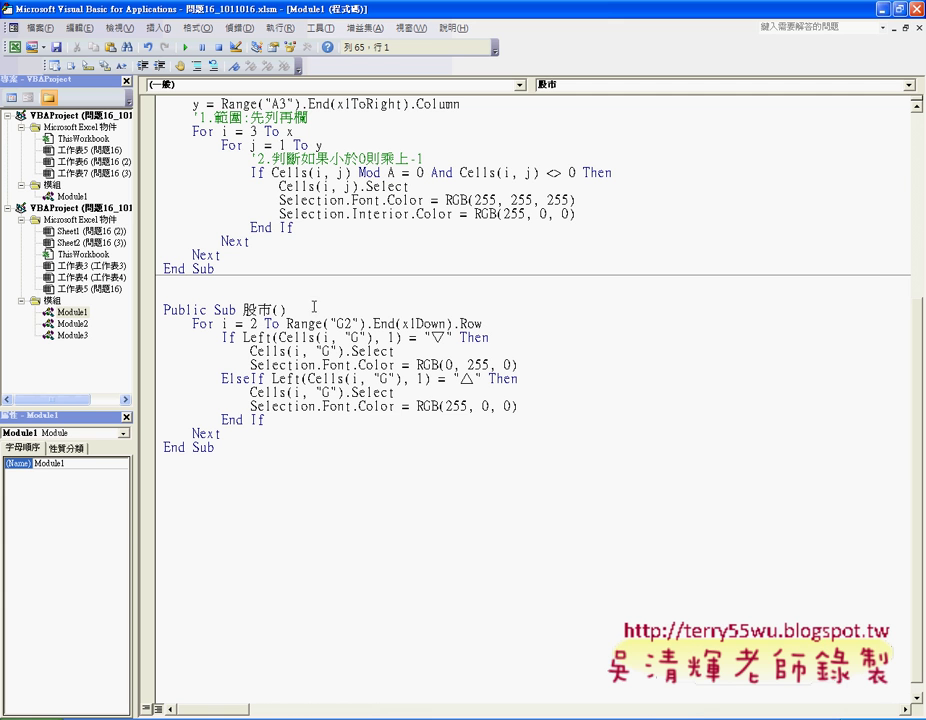
- Highlight the macro name 股市, the For loop, its Next, and the If Left(...) = "▽" test
double_click(250, 310)
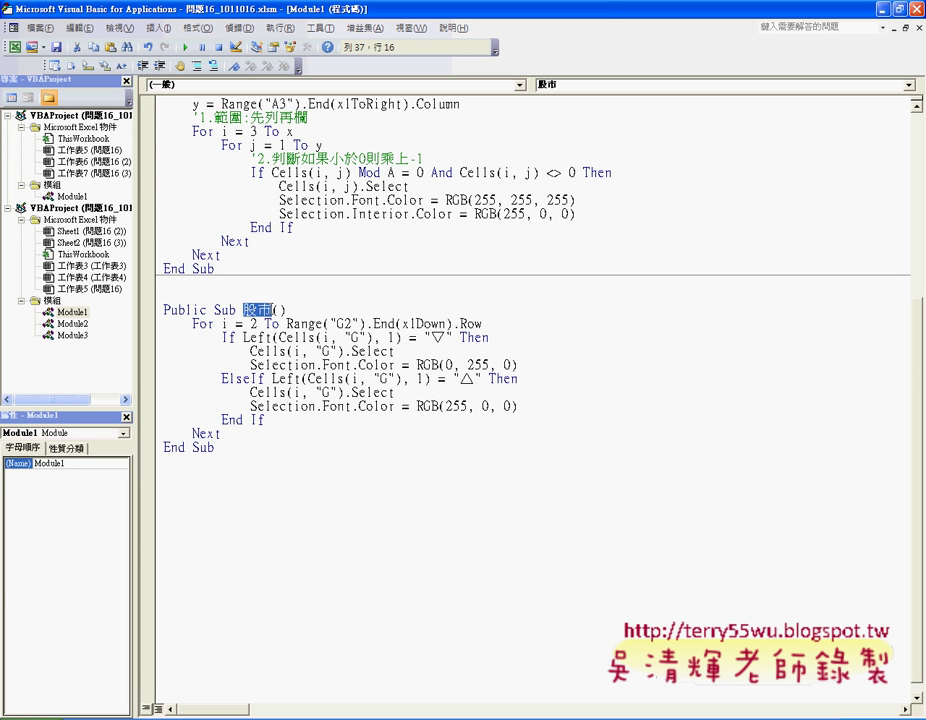
left_click_drag(193, 324, 206, 324)
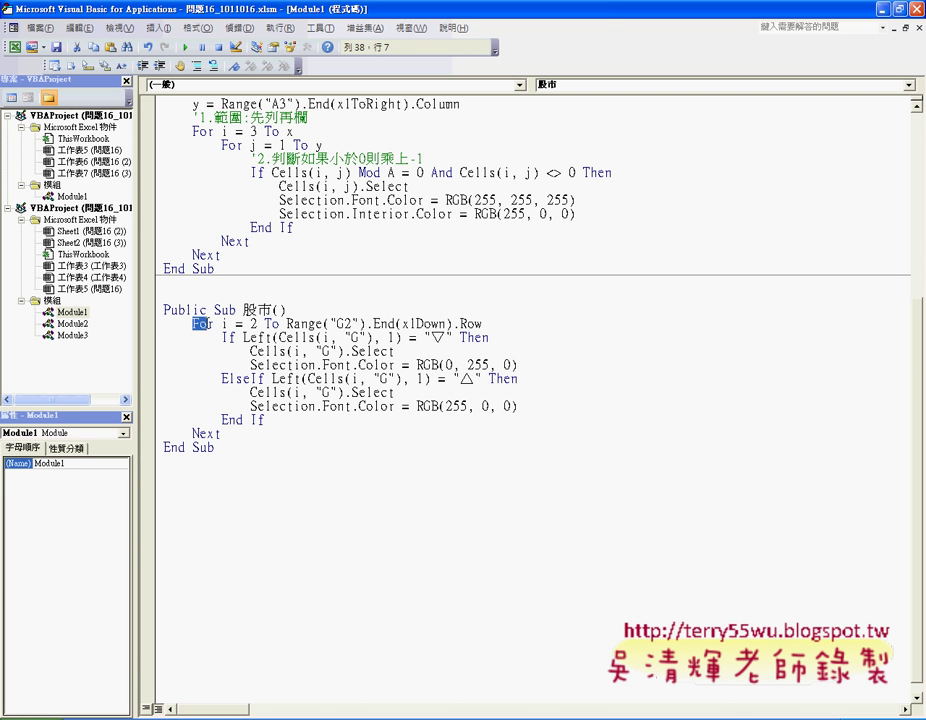
key("shift+Right")
key("shift+Right")
key("Right")
key("Right")
key("Right")
key("shift+Right")
left_click_drag(286, 324, 487, 324)
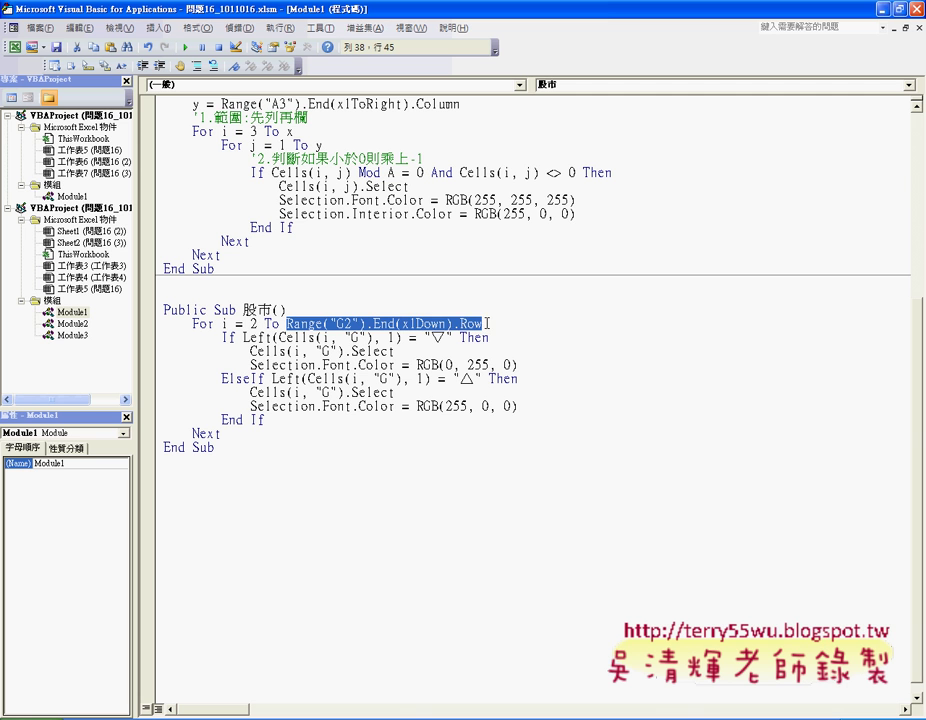
left_click_drag(221, 433, 193, 433)
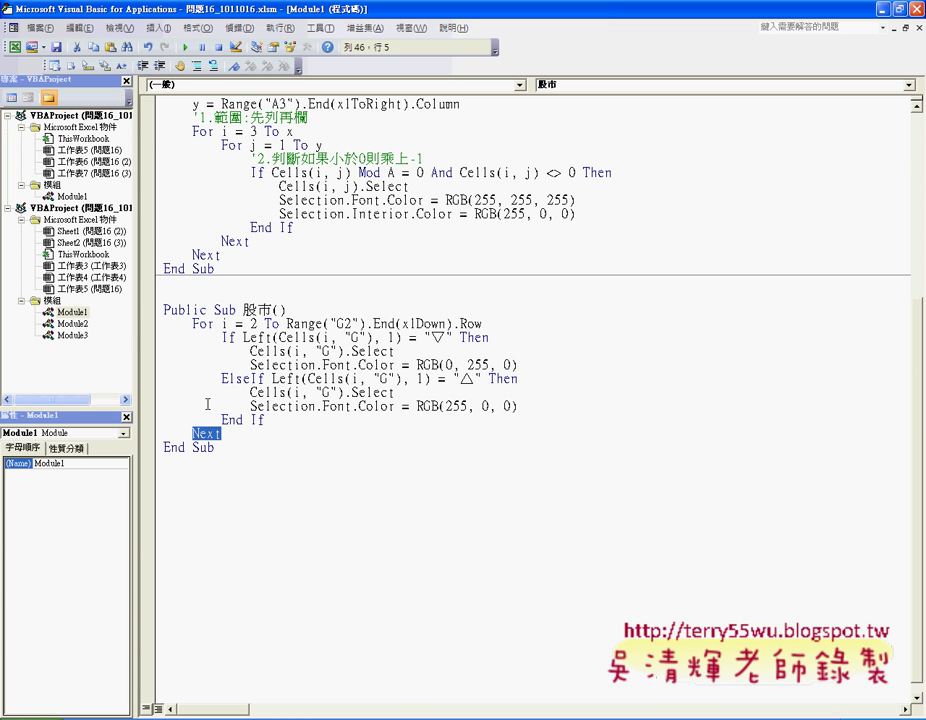
left_click_drag(222, 337, 505, 337)
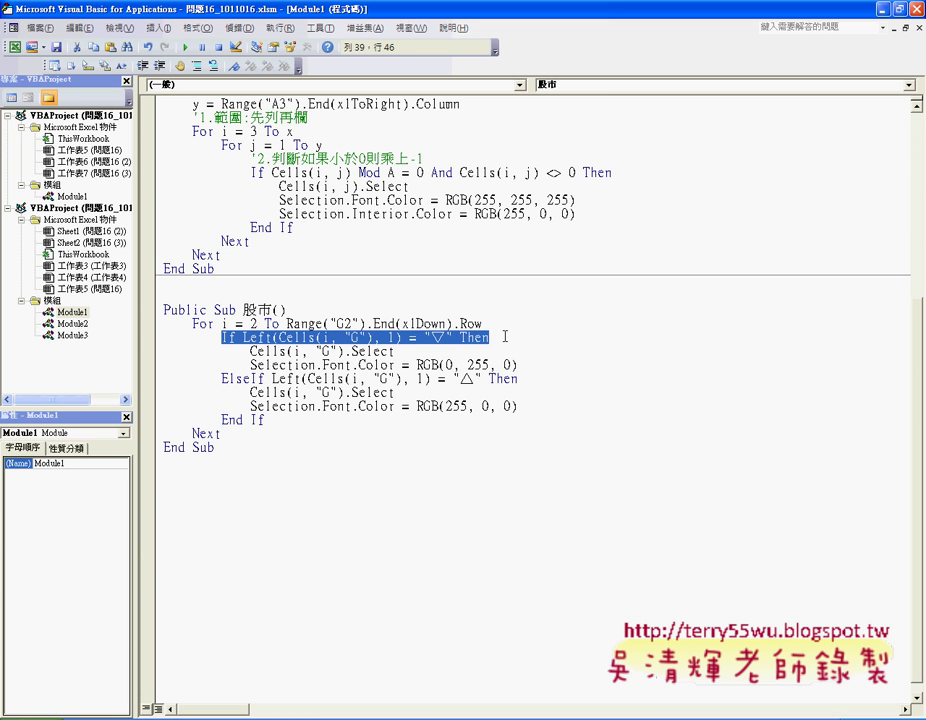
left_click(245, 337)
double_click(245, 337)
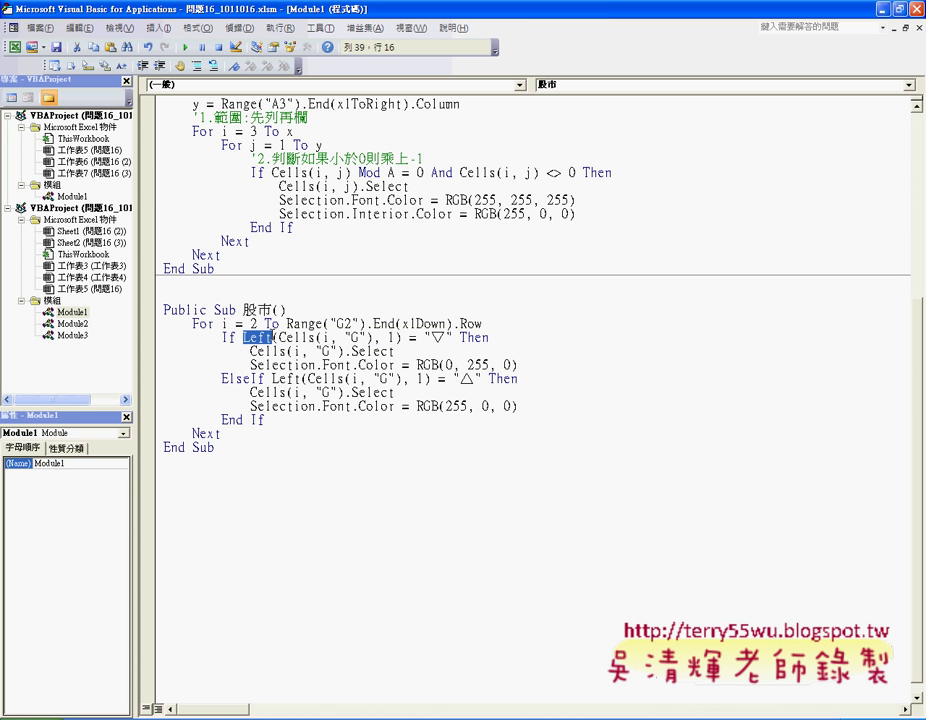
left_click_drag(279, 337, 372, 337)
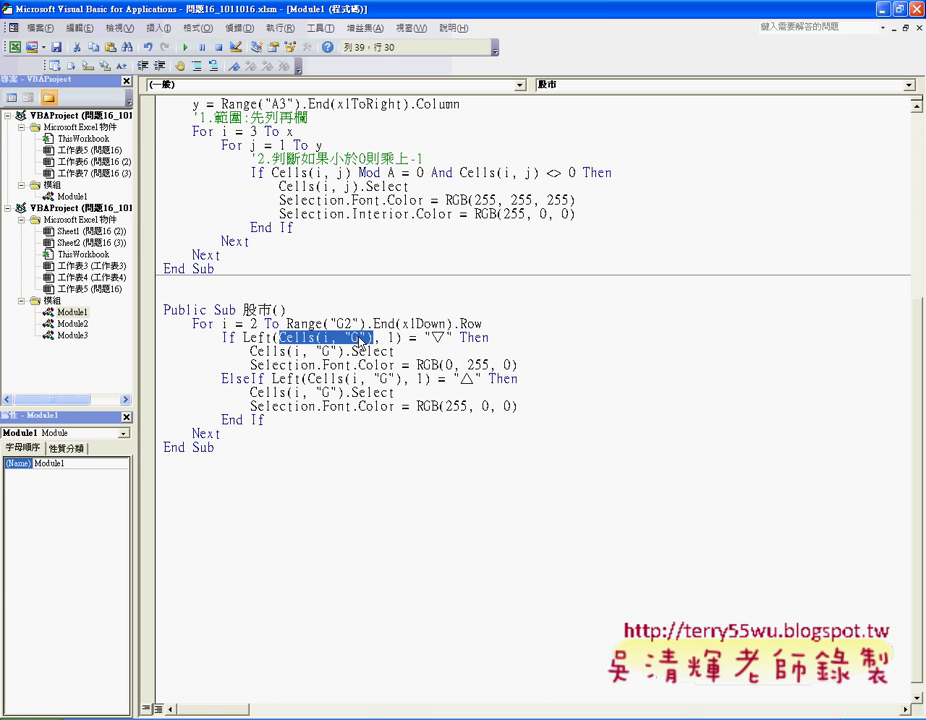
left_click(388, 337)
left_click_drag(389, 337, 397, 337)
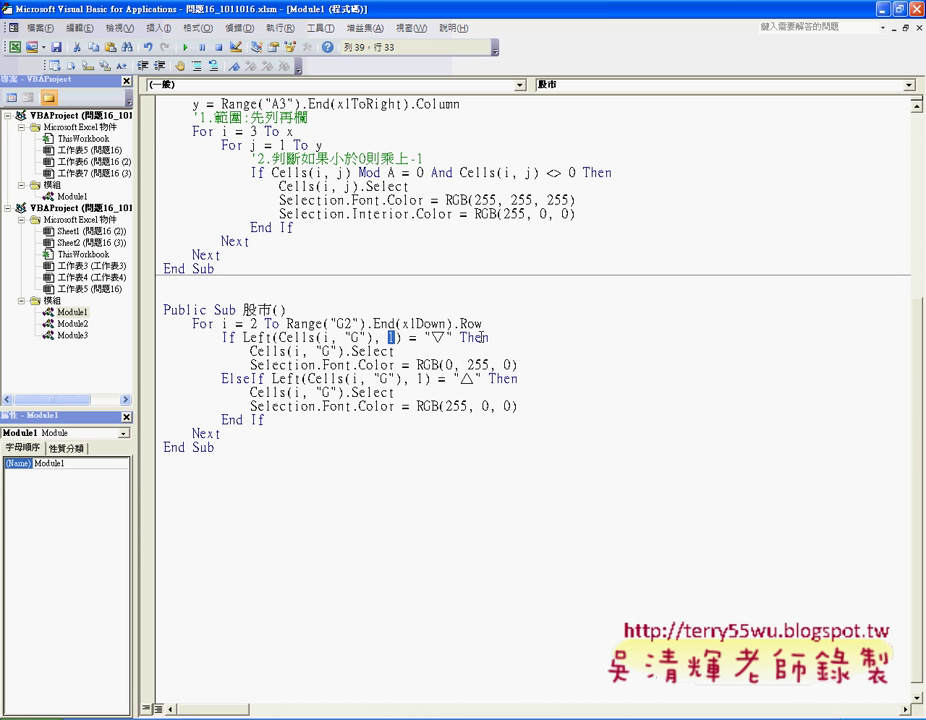
left_click_drag(424, 337, 452, 337)
double_click(437, 337)
left_click(467, 338)
left_click_drag(251, 351, 397, 351)
left_click_drag(417, 365, 517, 365)
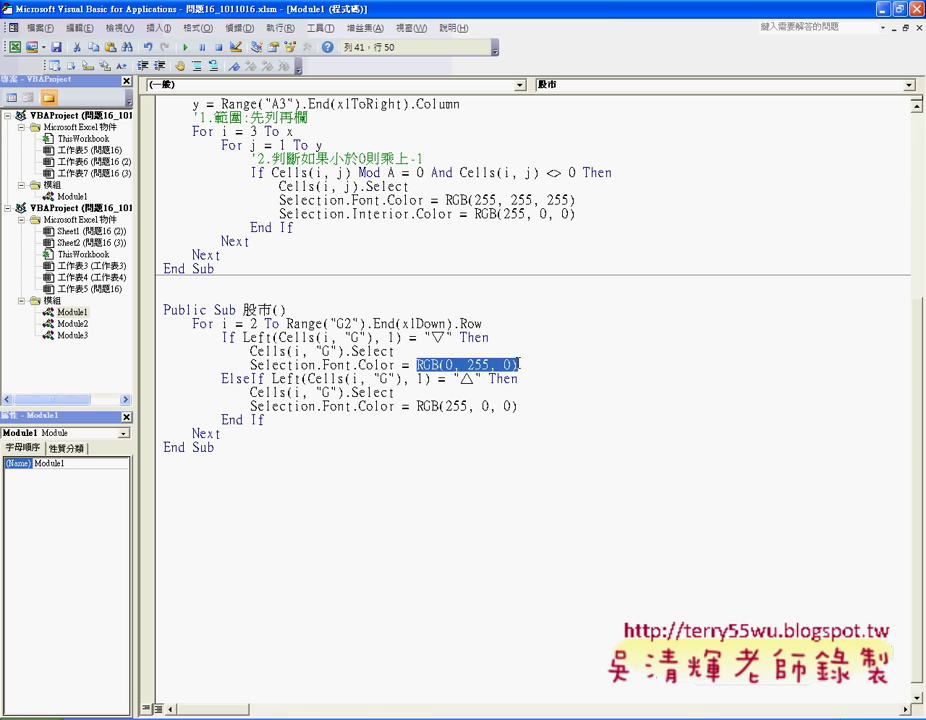
left_click(453, 365)
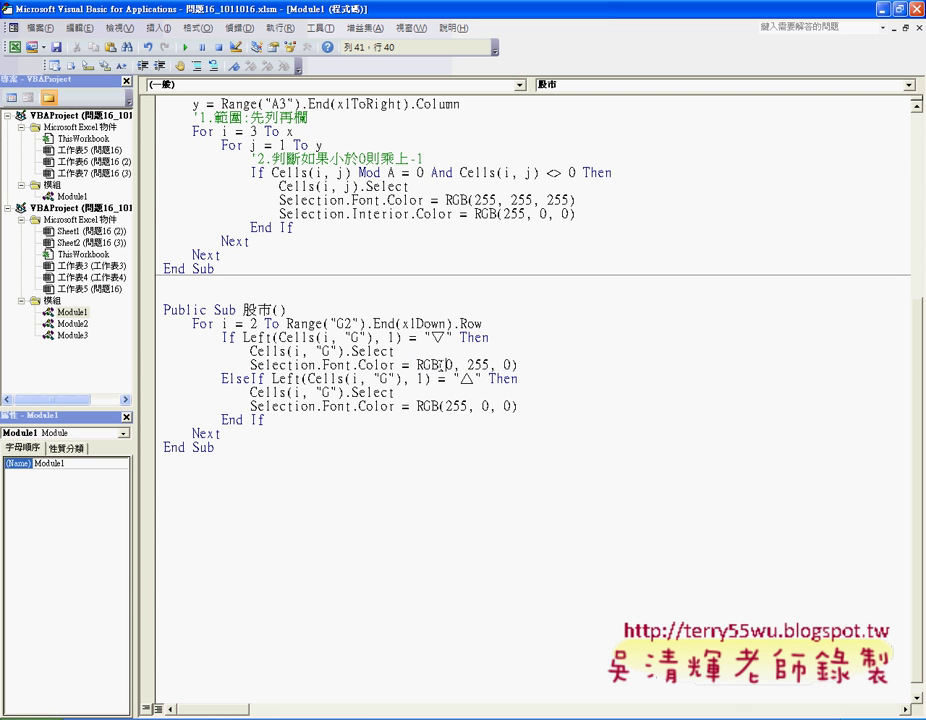
double_click(463, 365)
left_click(512, 365)
left_click_drag(460, 378, 488, 378)
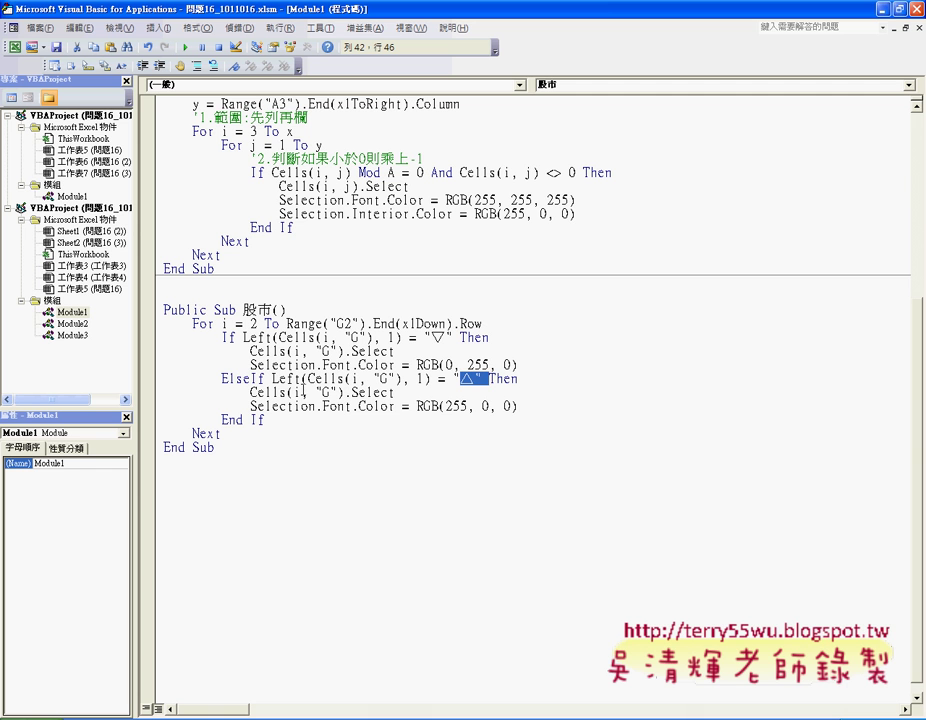
- Highlight ElseIf, the ▽ symbol and the Left(Cells(i, "G"), 1) = "△" test
double_click(242, 379)
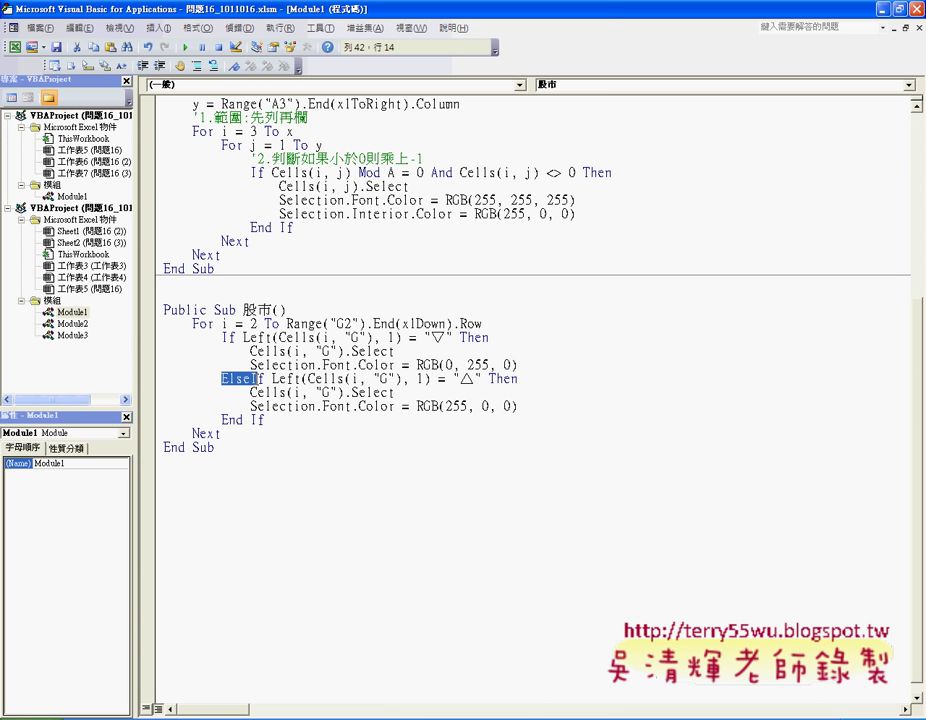
double_click(432, 338)
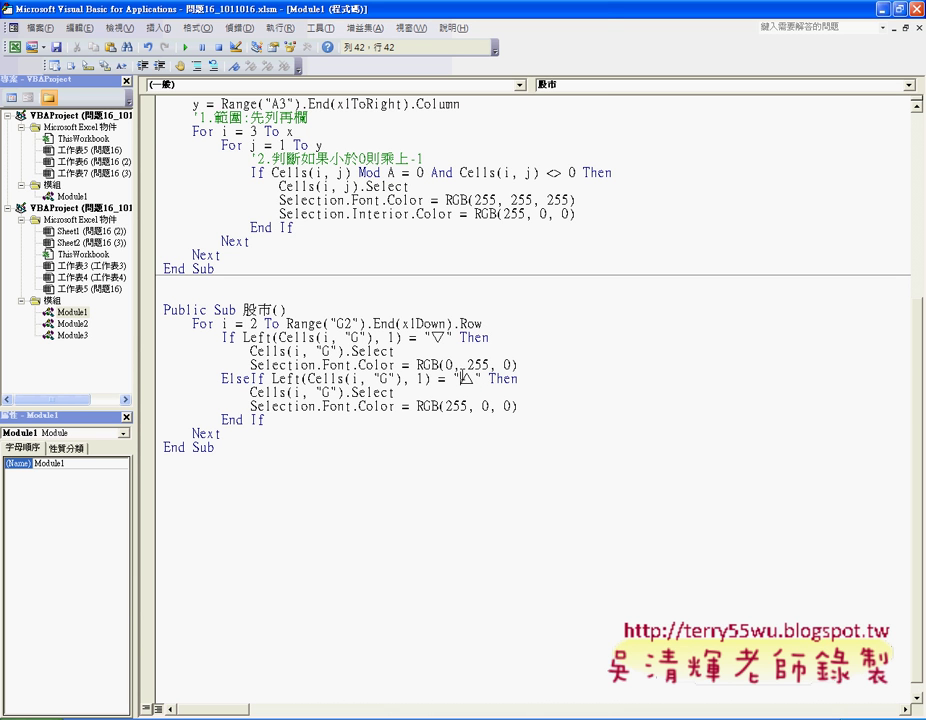
left_click_drag(482, 379, 456, 379)
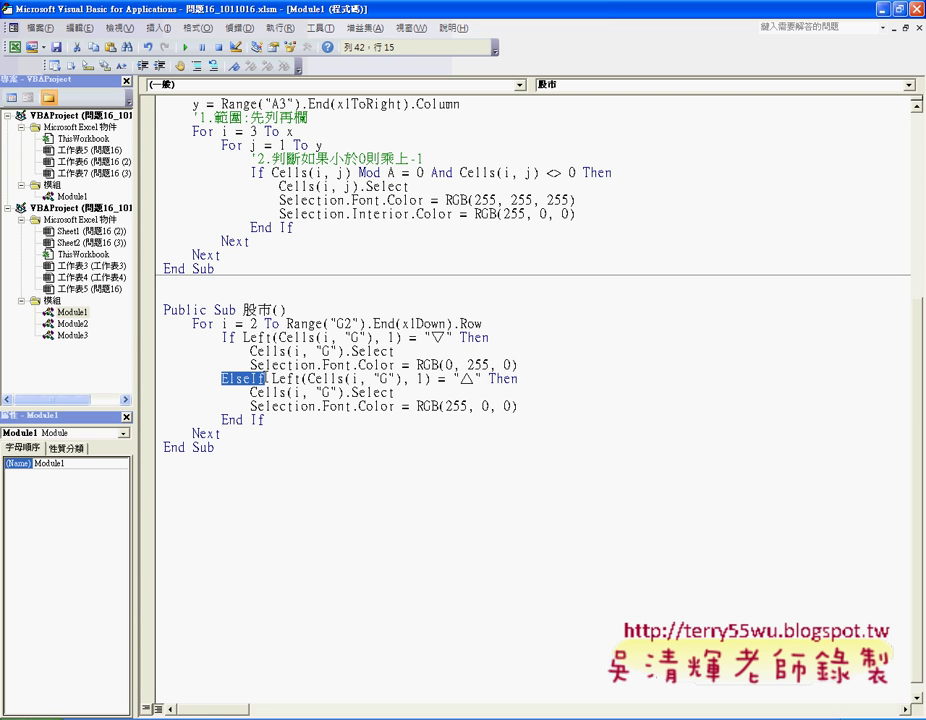
left_click_drag(272, 379, 432, 379)
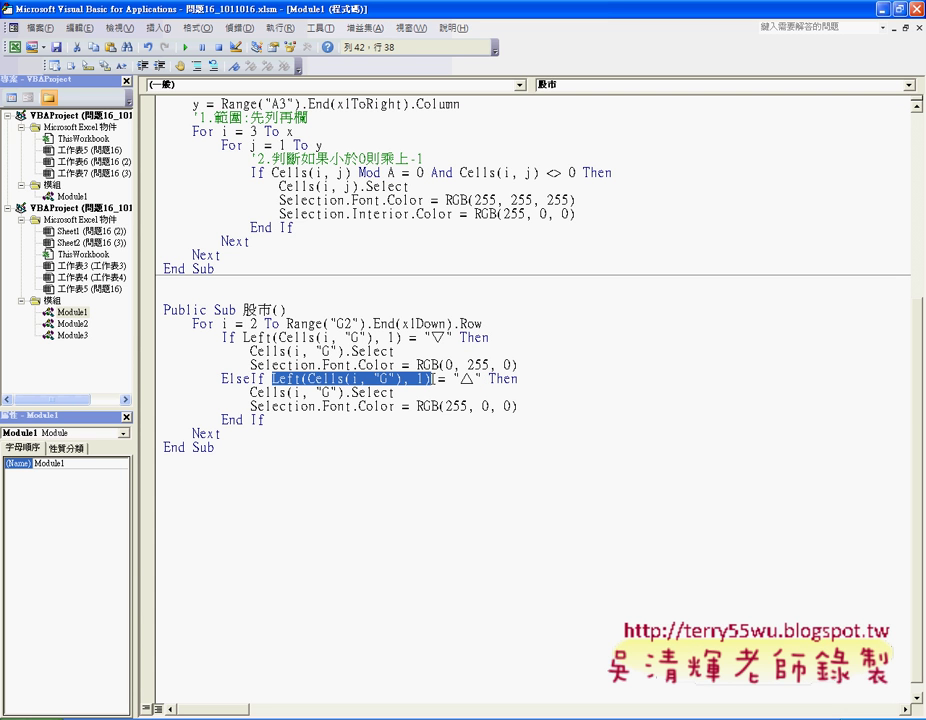
left_click_drag(452, 380, 467, 380)
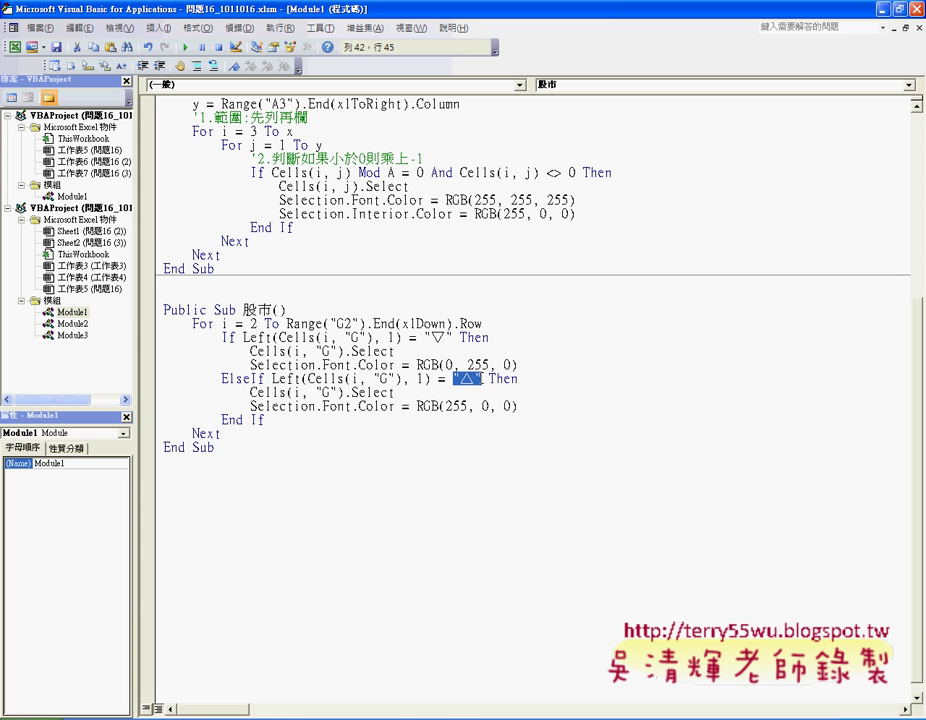
- Highlight the red colour RGB(255, 0, 0), then minimize the VBA editor to show the worksheet
double_click(421, 405)
double_click(456, 406)
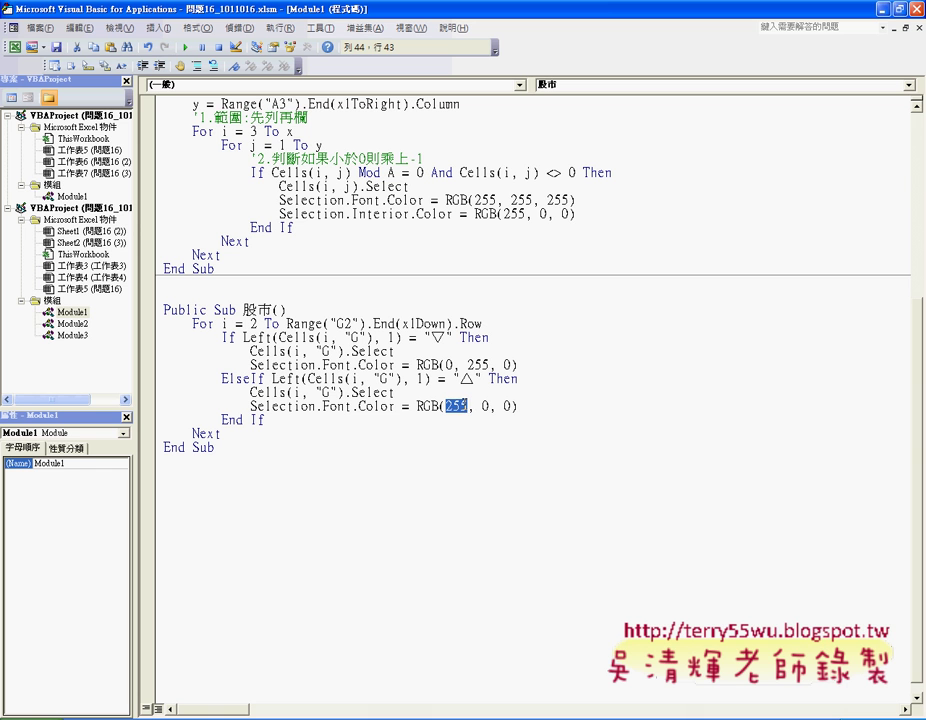
left_click(481, 406)
left_click_drag(417, 406, 530, 406)
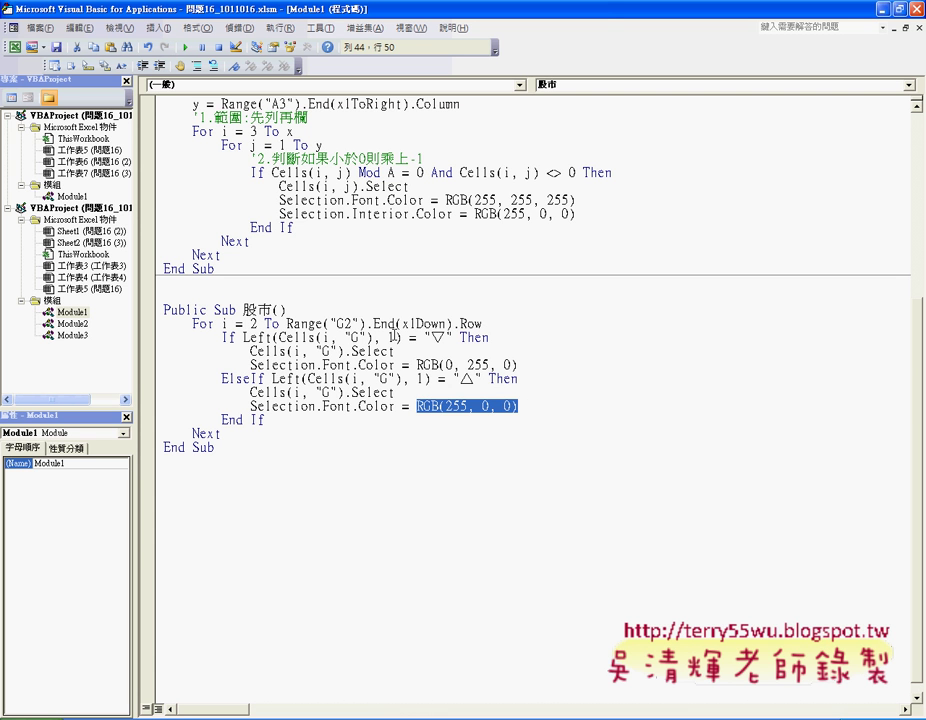
left_click(883, 12)
- Select G2:G25 to show the coloured 漲跌 values
left_click_drag(302, 171, 306, 530)
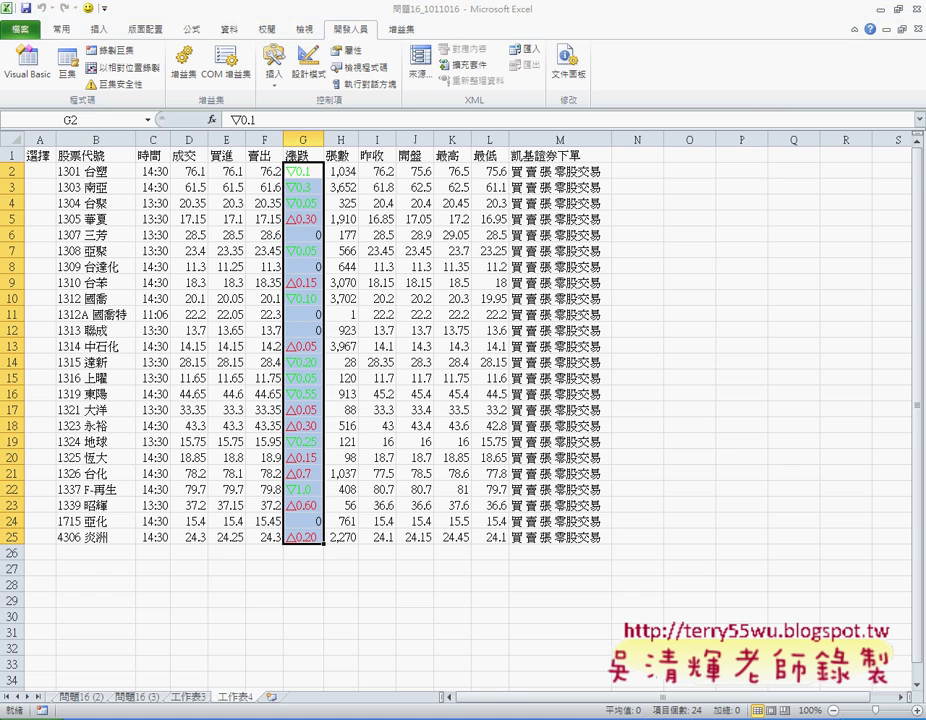
- Switch to the Internet Explorer window showing the Yahoo!奇摩股市 quote page
left_click(705, 718)
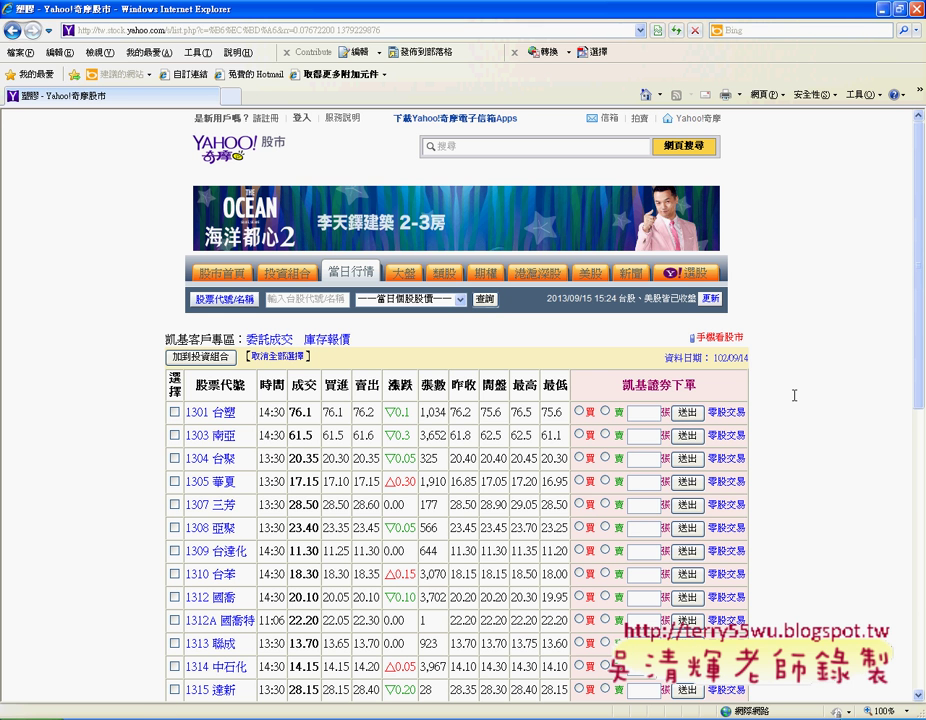
scroll(379, 296, "down", 3)
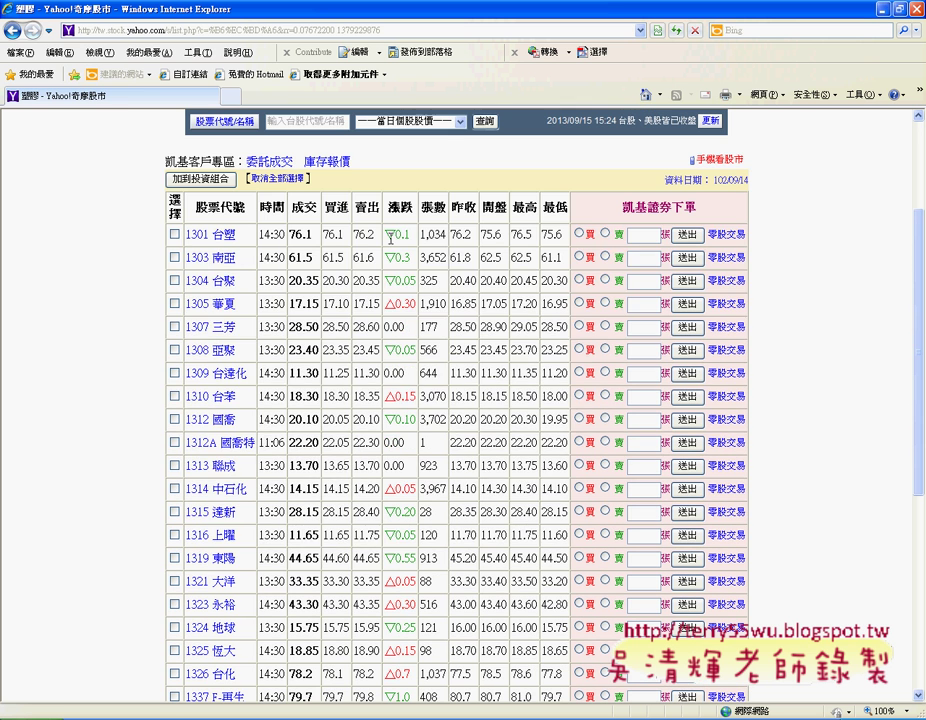
left_click_drag(387, 232, 290, 557)
left_click(399, 293)
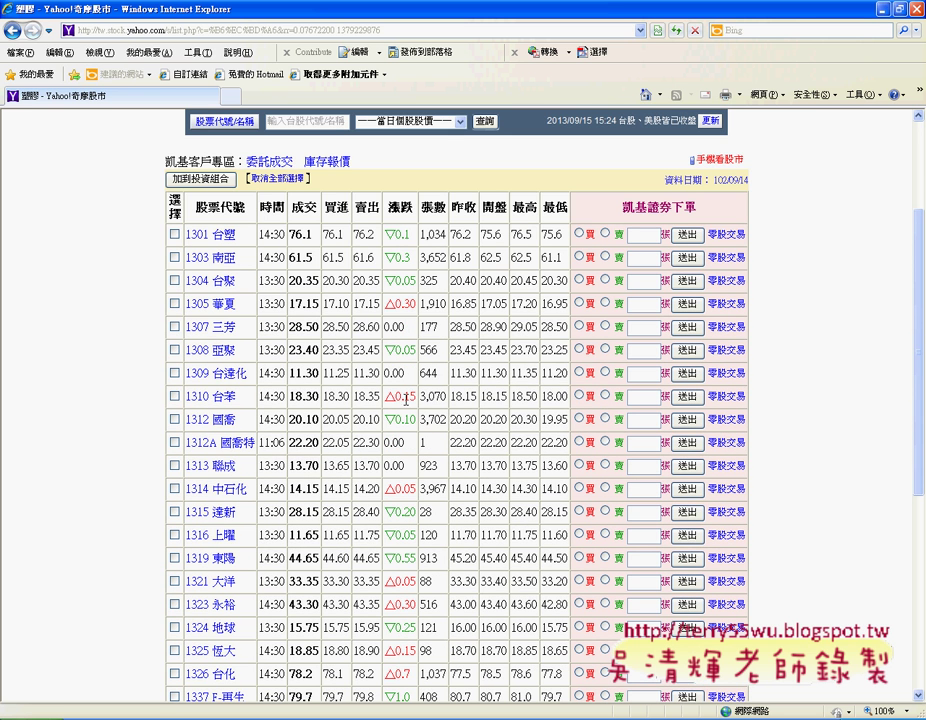